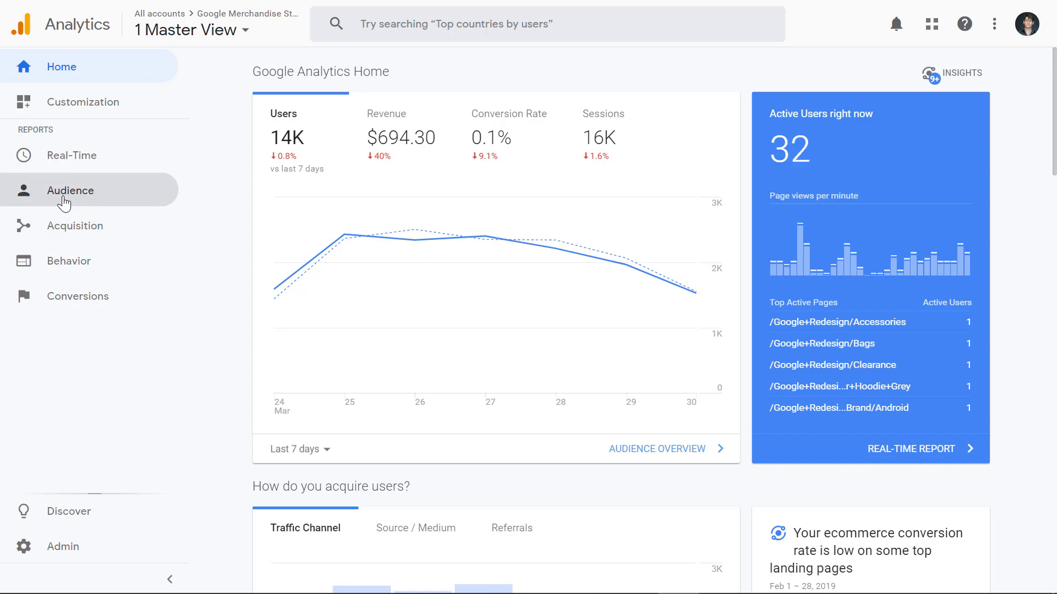
- Start a new custom report of type Flat Table and add Default Channel Grouping as its dimension
left_click(74, 107)
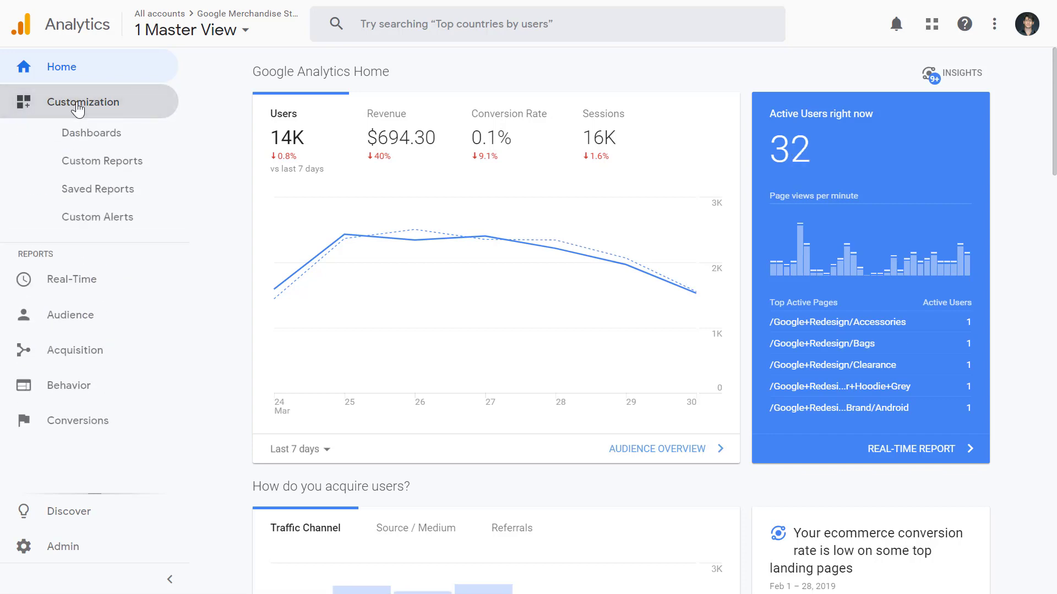
left_click(87, 163)
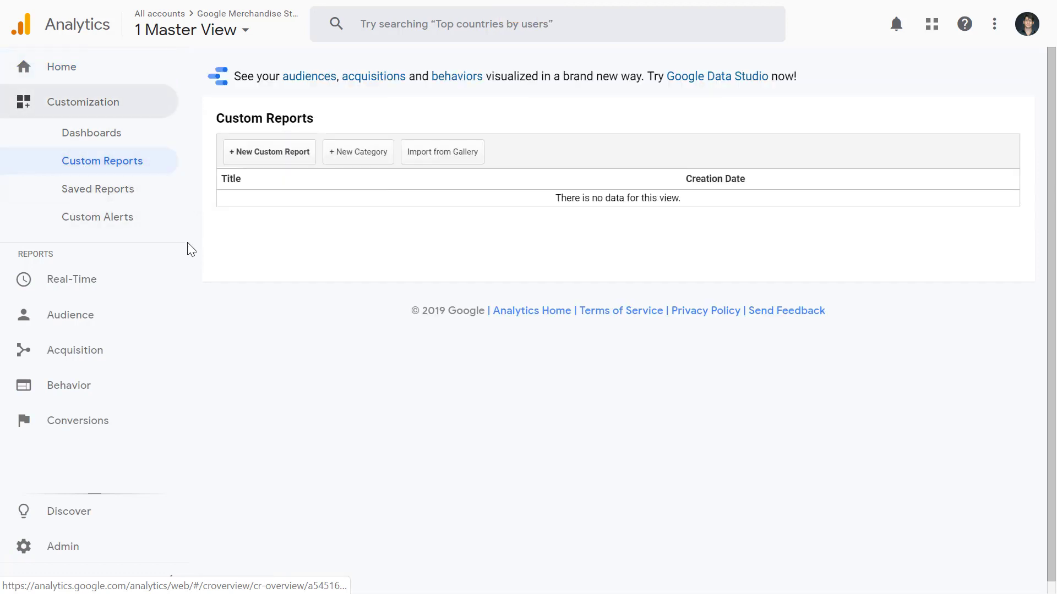
left_click(273, 155)
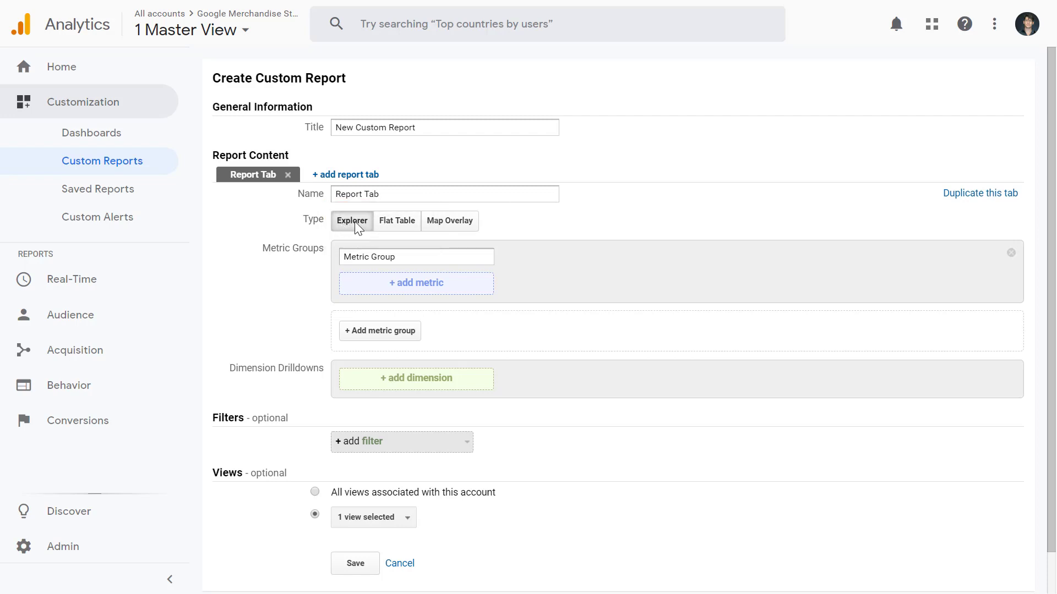
left_click(398, 220)
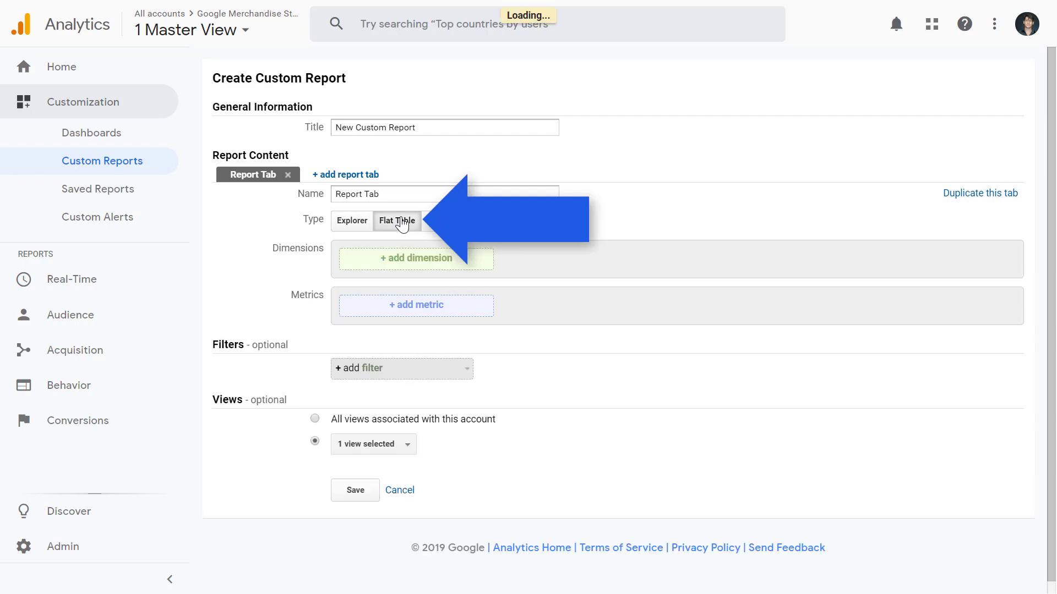
left_click(395, 258)
type("chann")
left_click(395, 356)
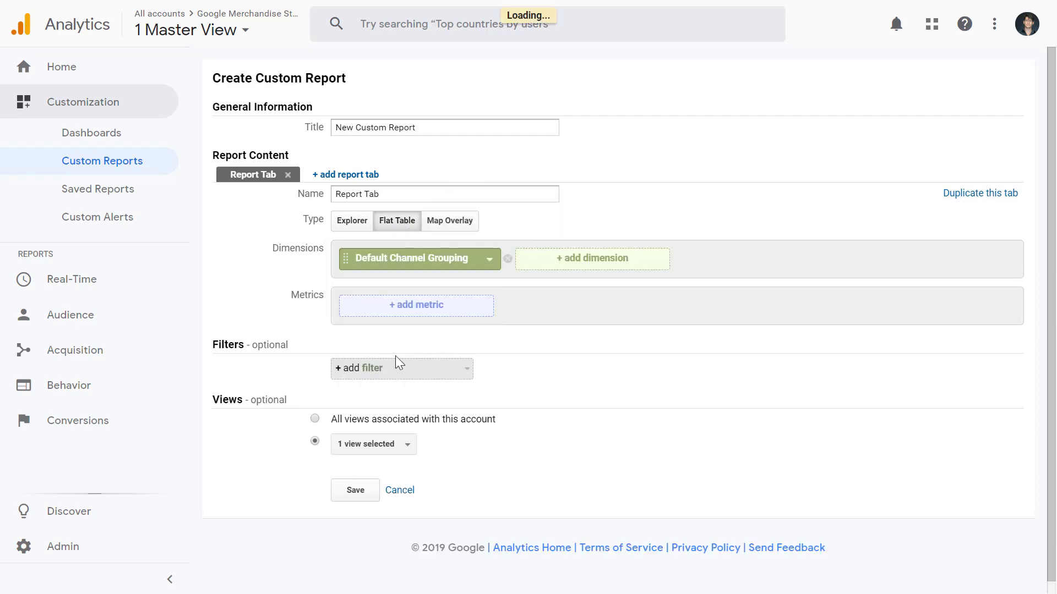
- Add Revenue and Sessions as the metrics of the custom report
left_click(376, 310)
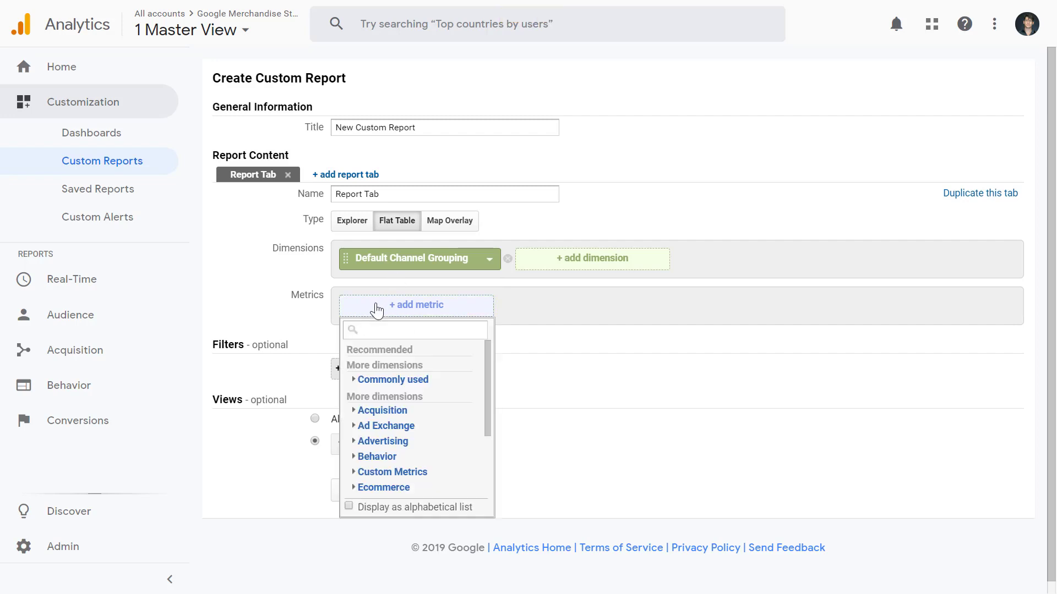
type("re")
left_click(418, 367)
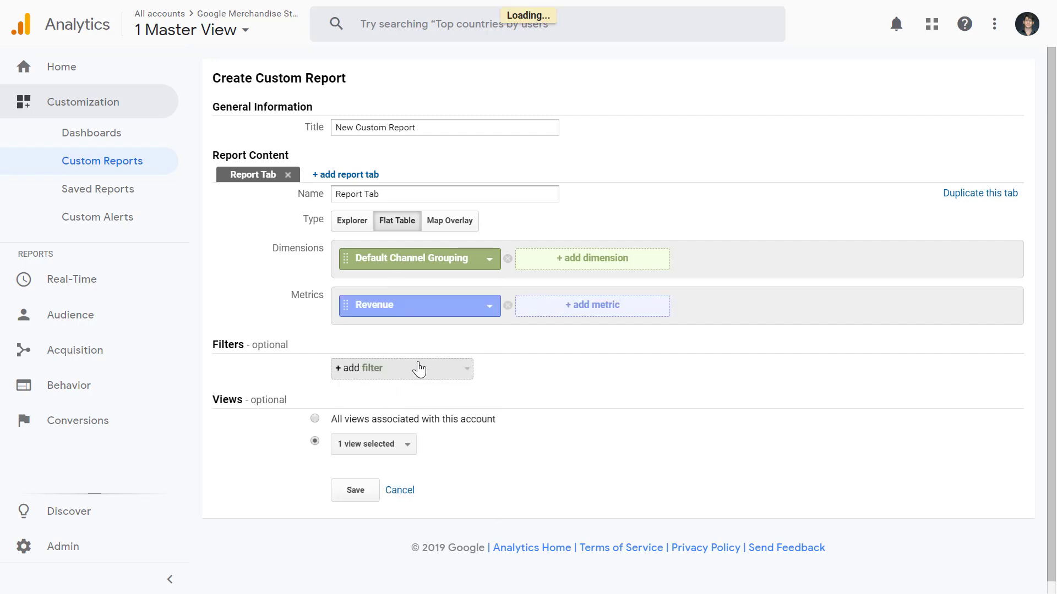
left_click(591, 310)
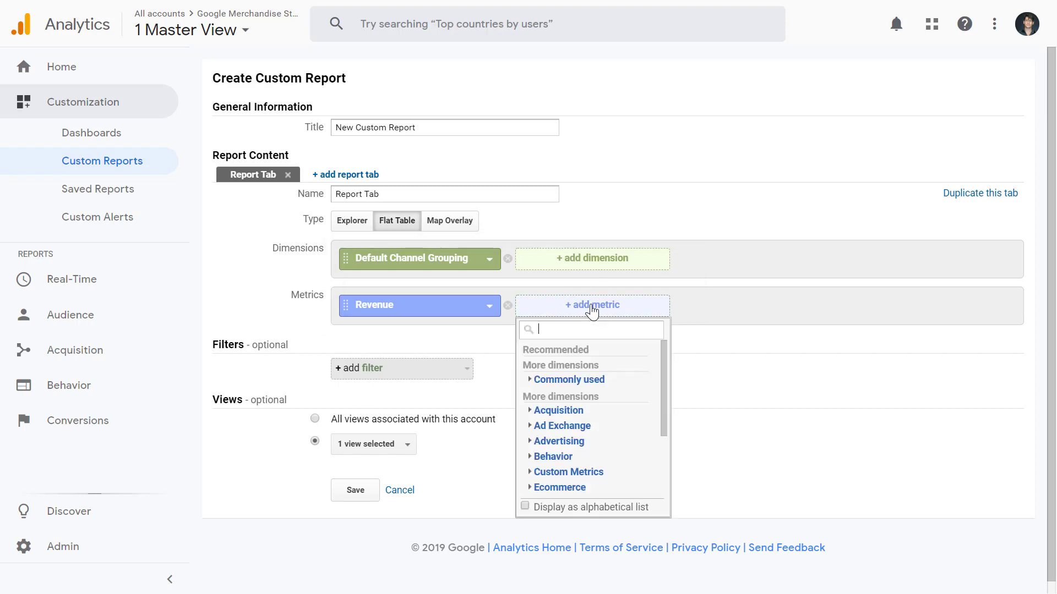
type("sessions")
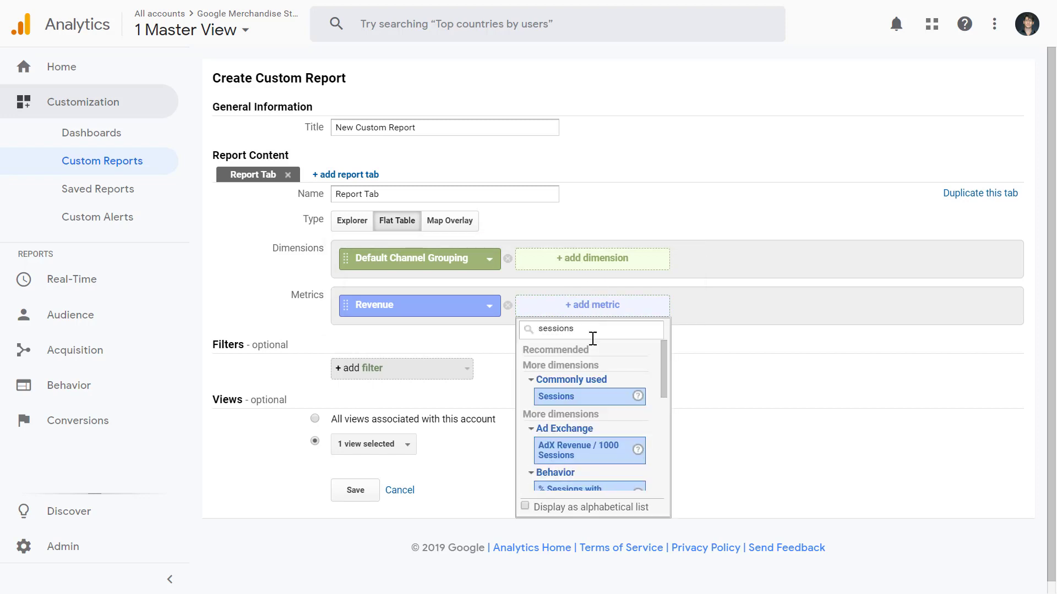
left_click(590, 410)
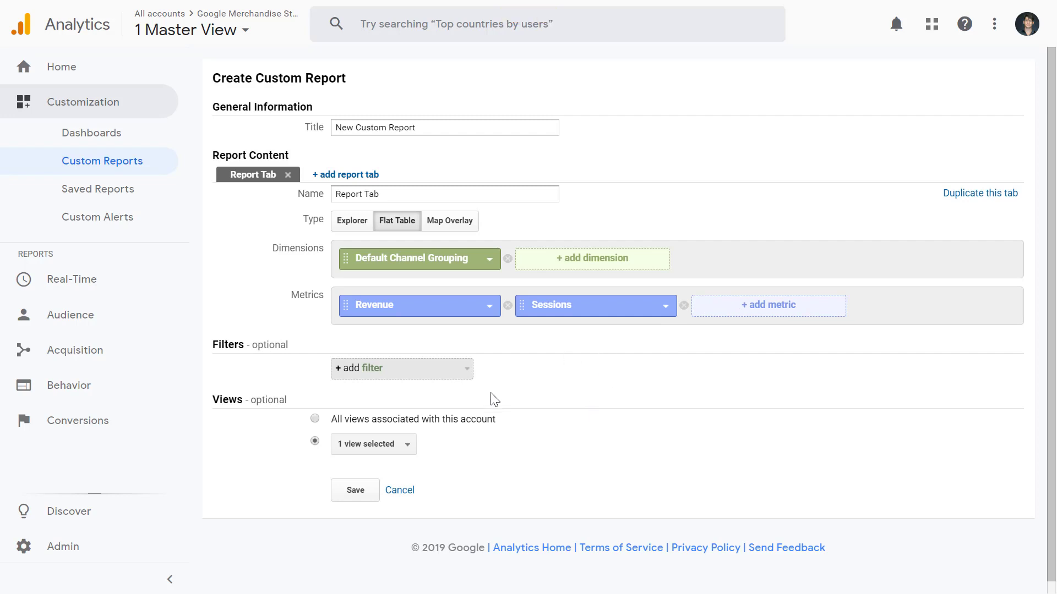
- Add a filter to the custom report that includes only Medium exactly matching organic
left_click(425, 375)
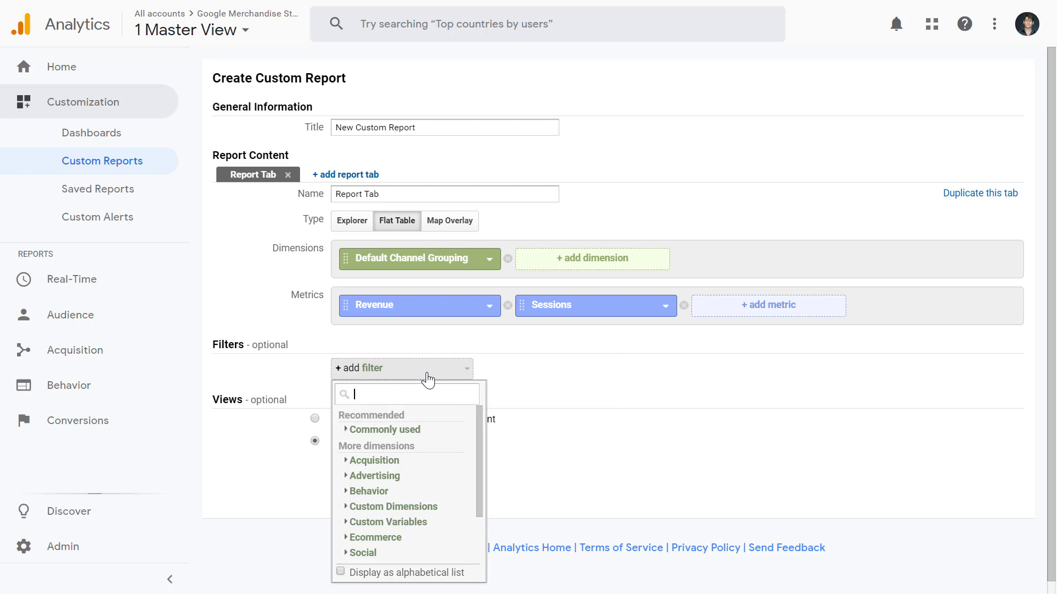
type("medium")
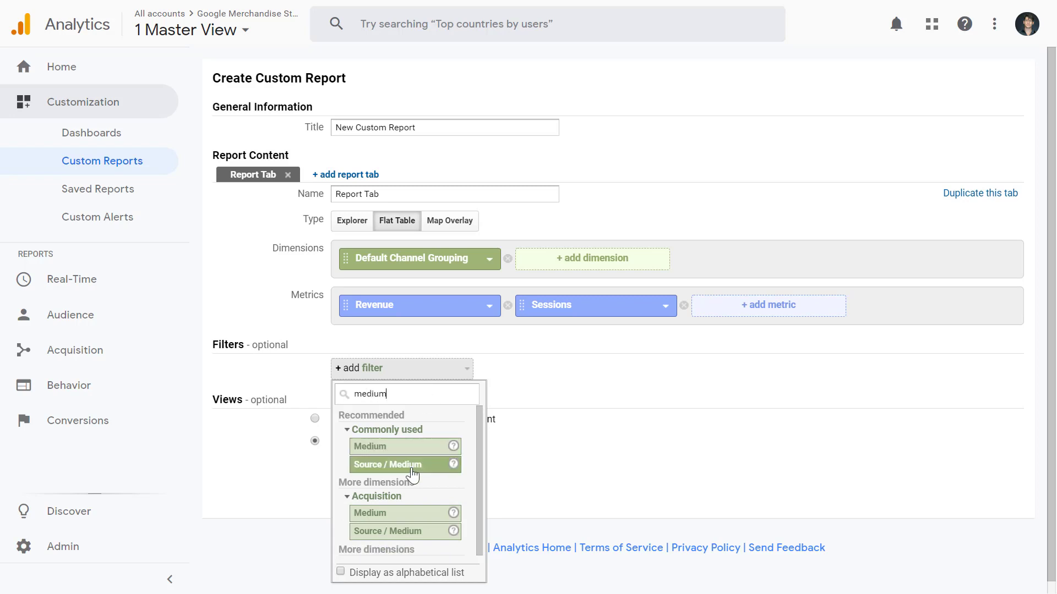
left_click(443, 446)
left_click(654, 370)
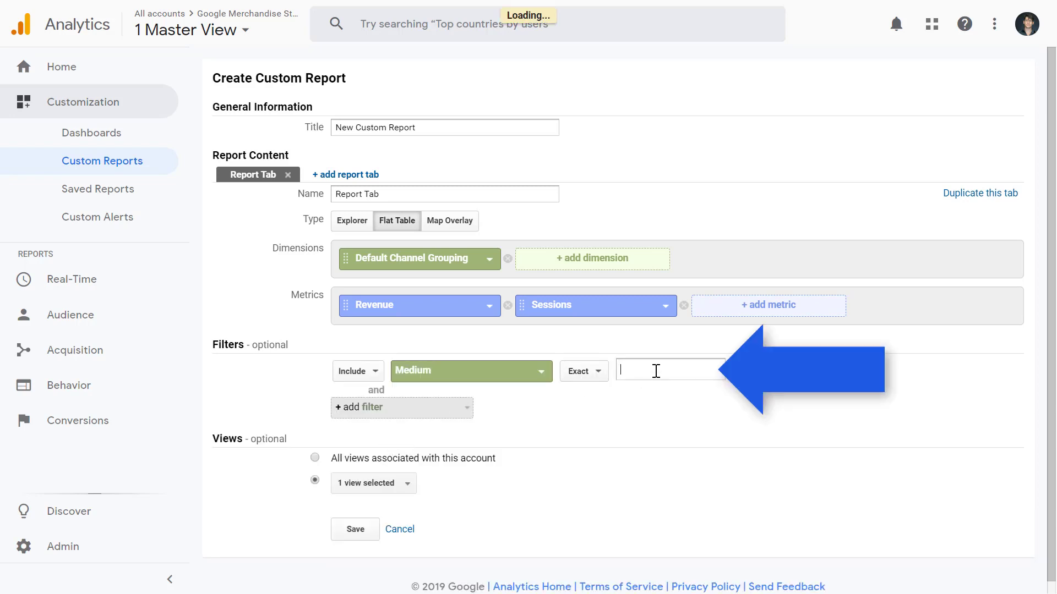
type("org")
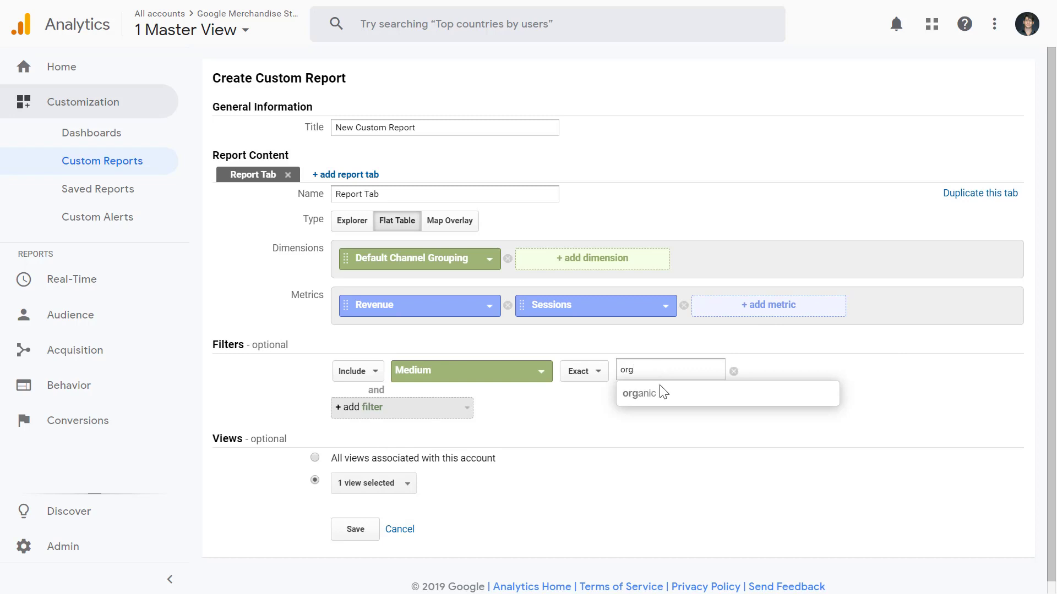
left_click(661, 393)
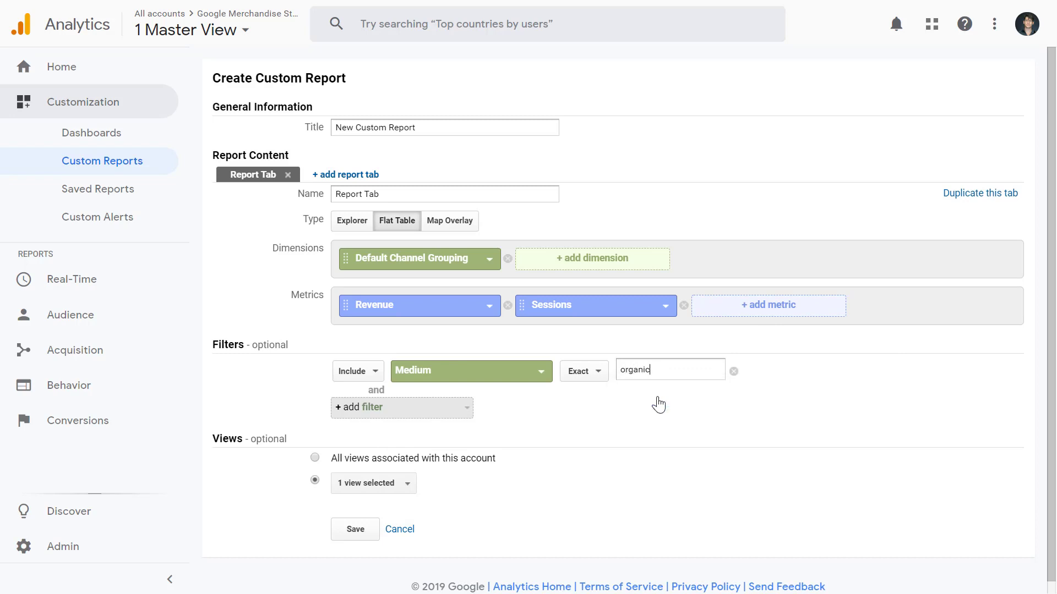
- Save the custom report with Source replacing Default Channel Grouping as its dimension, and sort its rows by Sessions
left_click(489, 266)
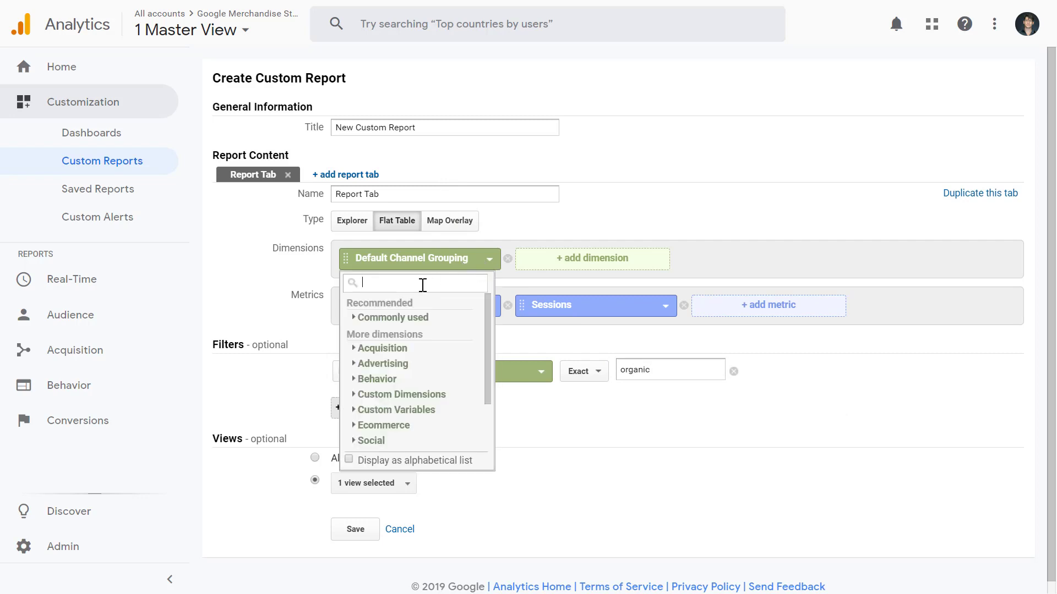
left_click(356, 536)
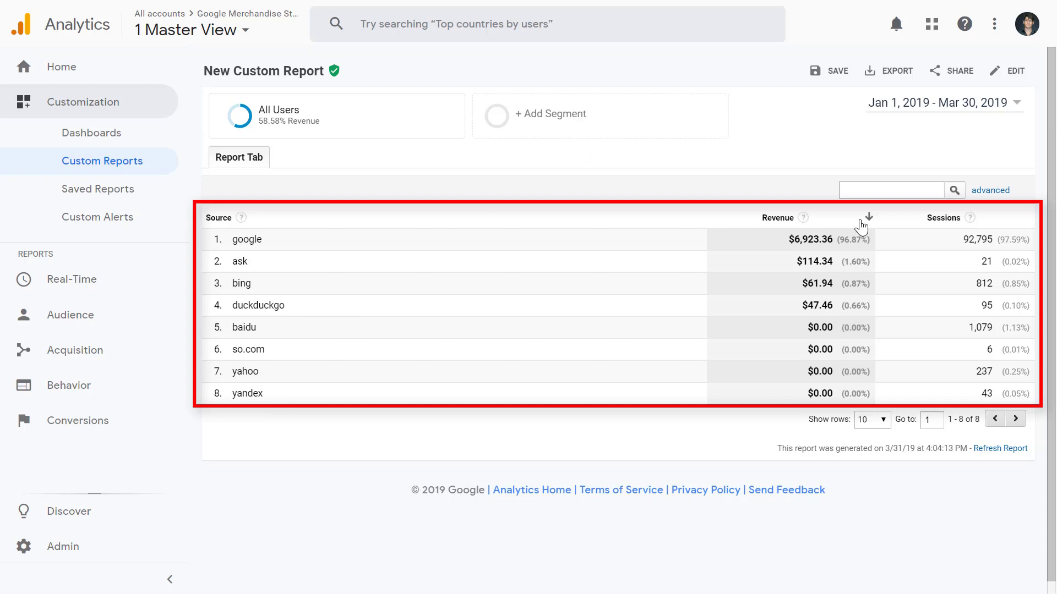
left_click(1010, 222)
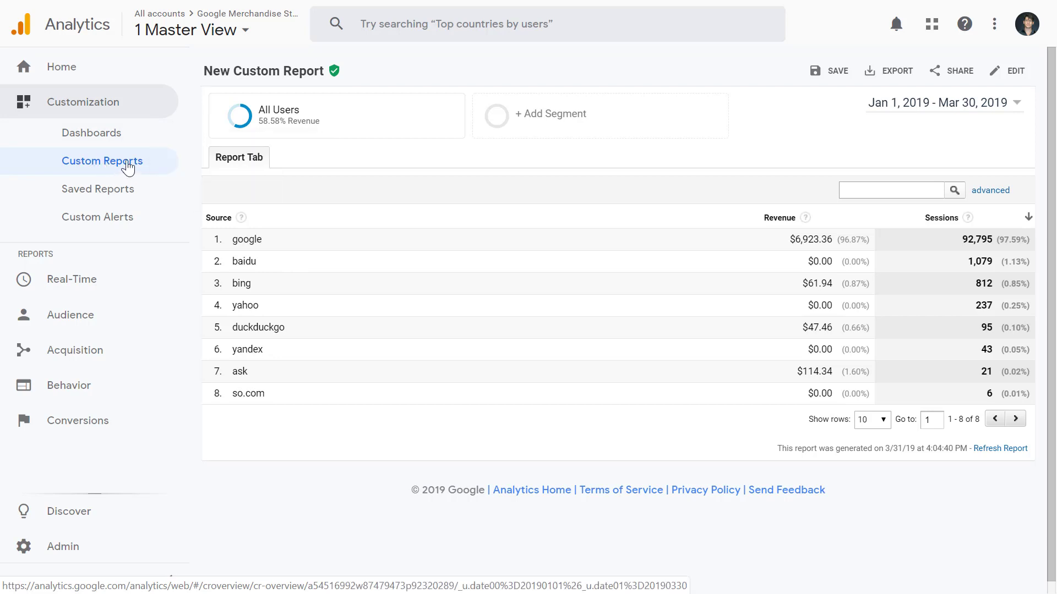
- Look at the export formats and the email sharing form of the custom report without exporting or sending anything
left_click(891, 71)
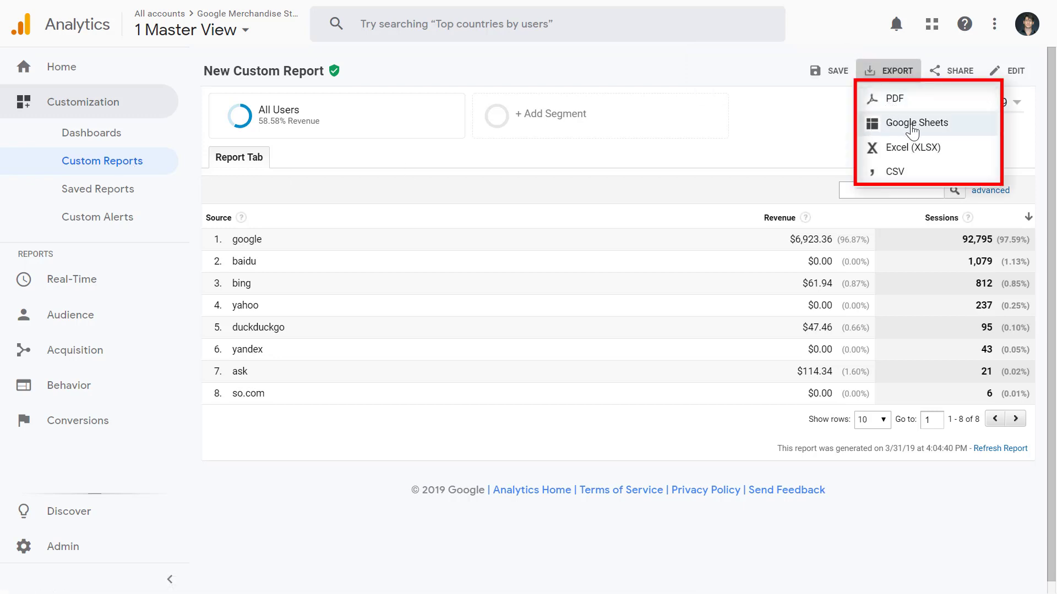
left_click(788, 149)
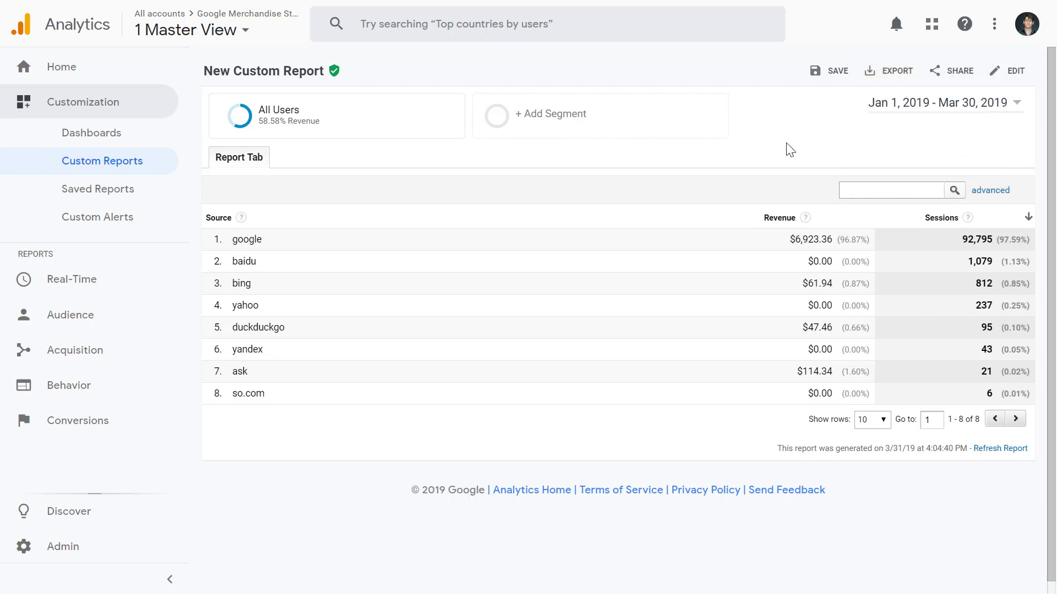
left_click(952, 71)
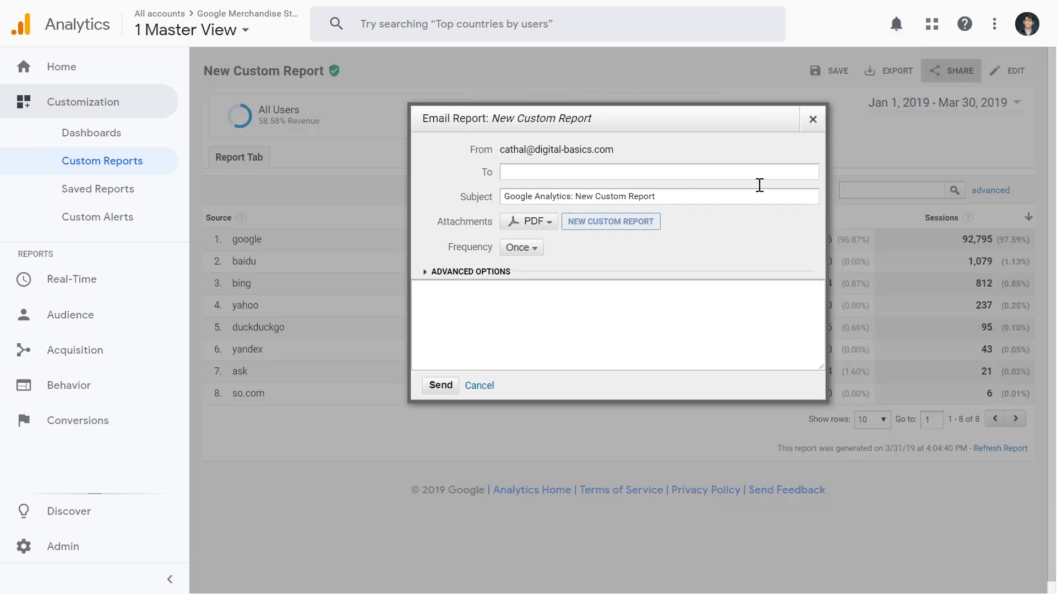
left_click(812, 120)
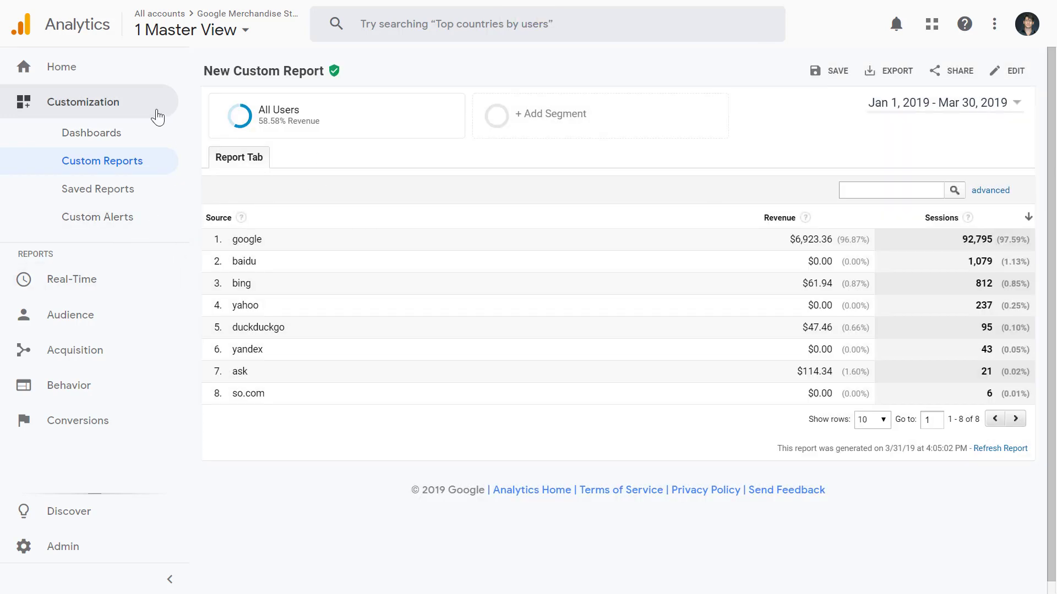
- View the list of custom reports and examine the Device dashboard's widgets for users, pageviews and revenue
left_click(150, 161)
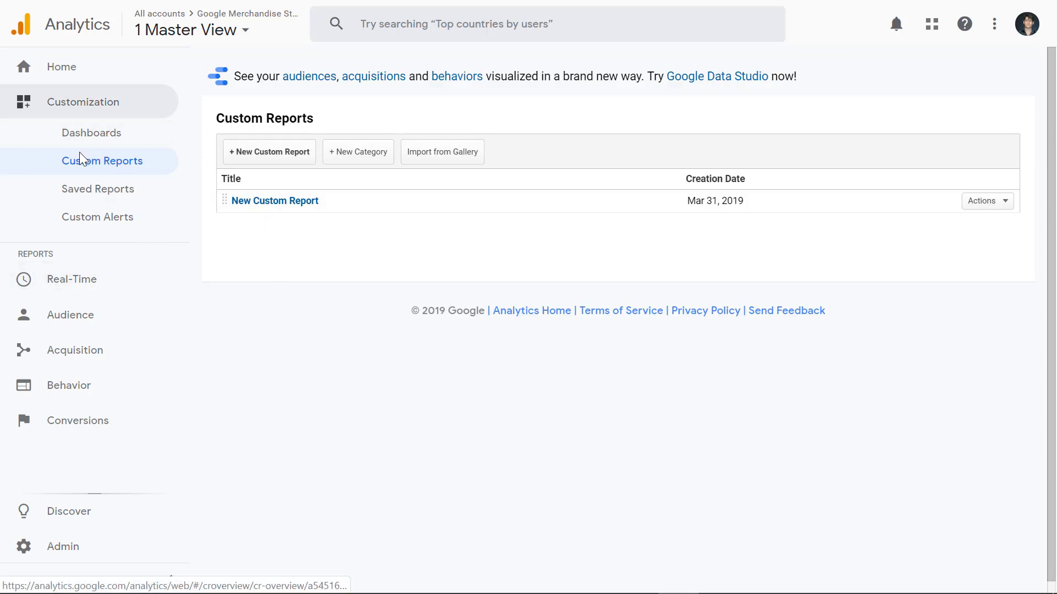
left_click(82, 133)
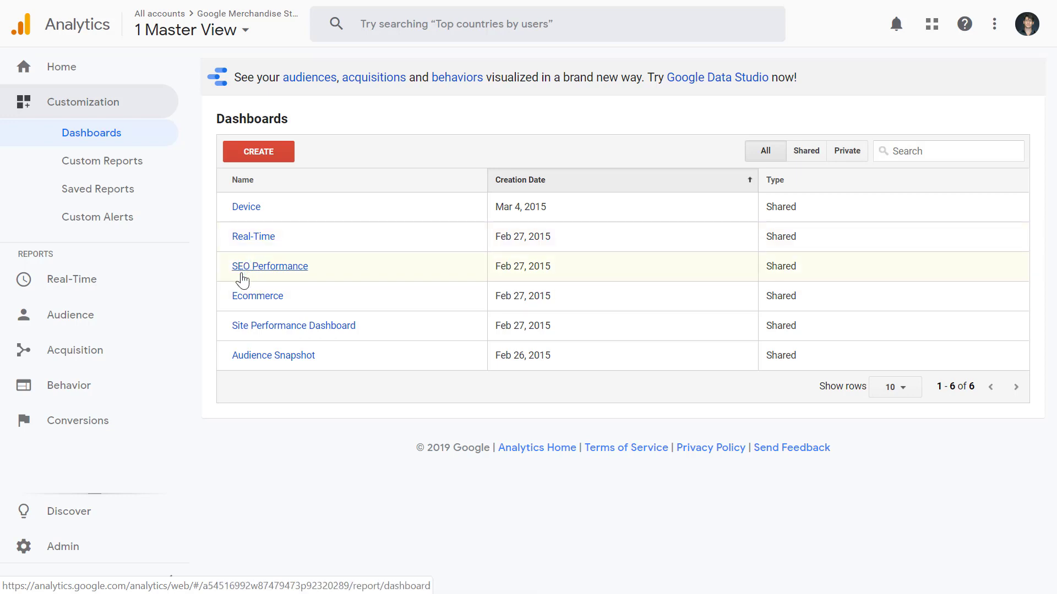
left_click(246, 209)
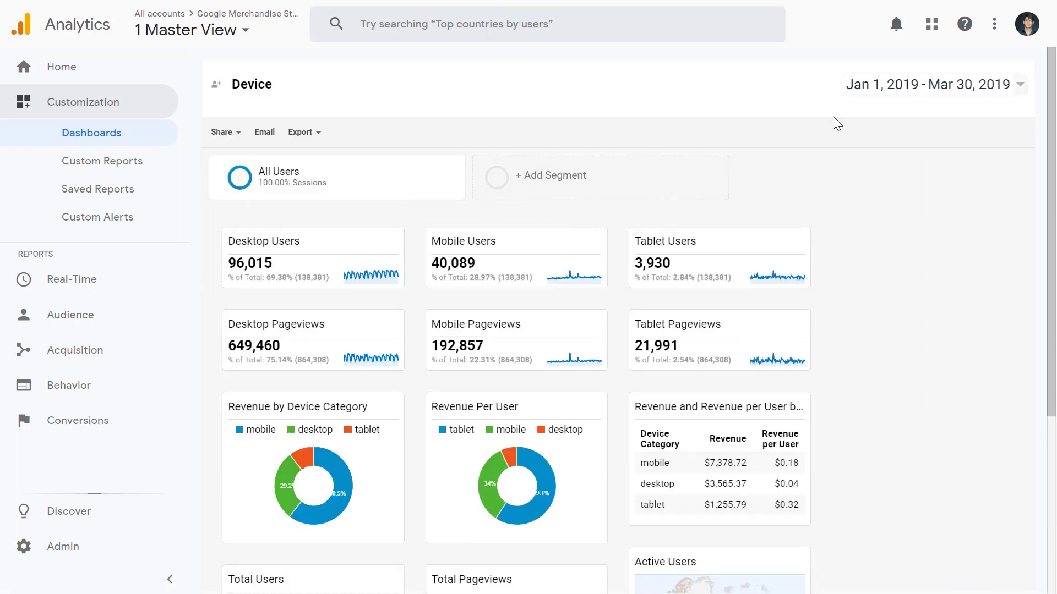
scroll(202, 264, "down", 3)
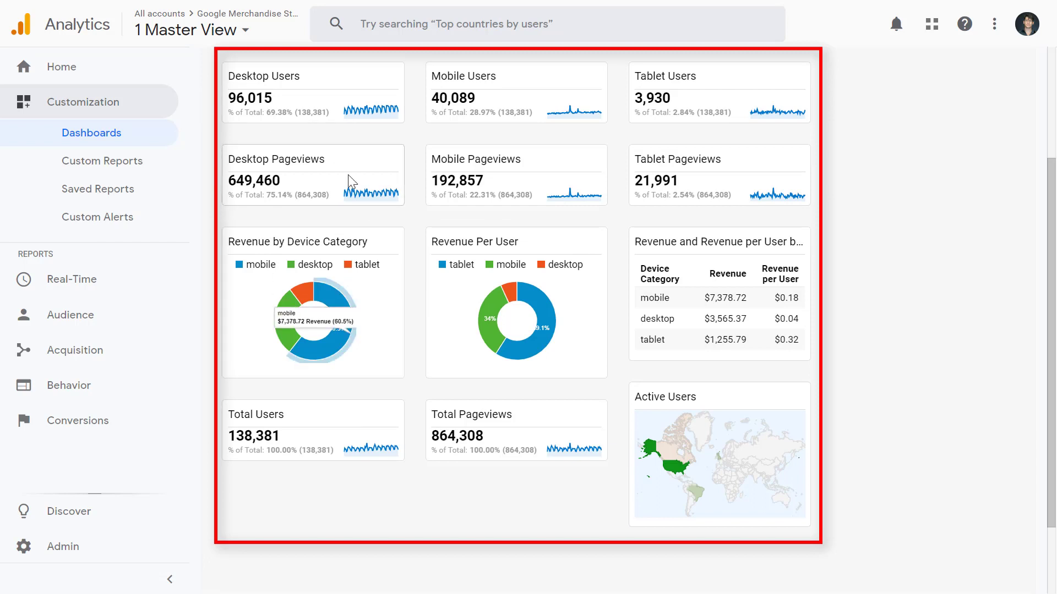
scroll(479, 266, "up", 2)
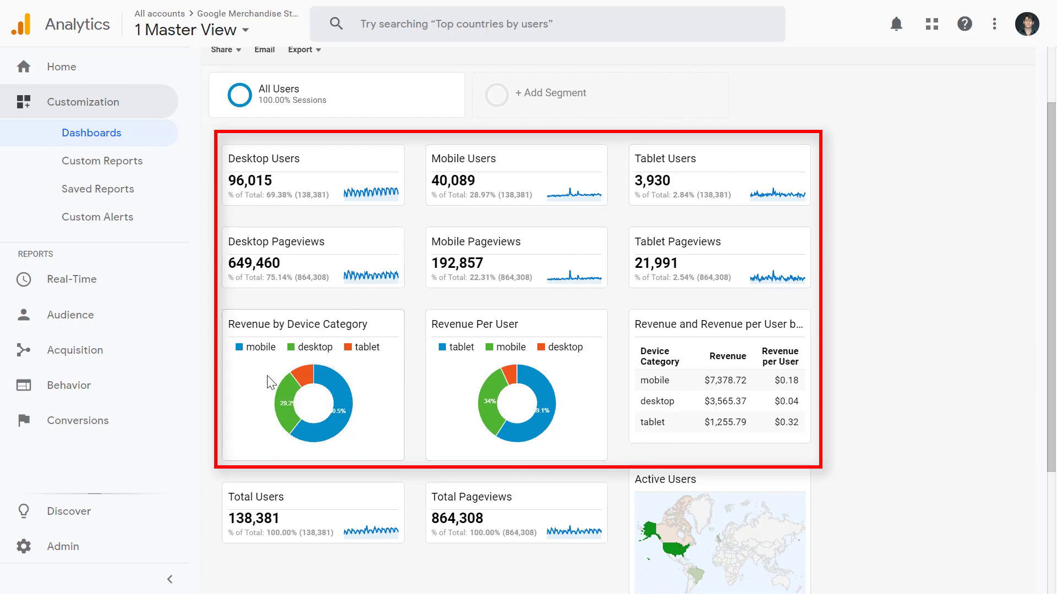
scroll(809, 366, "down", 3)
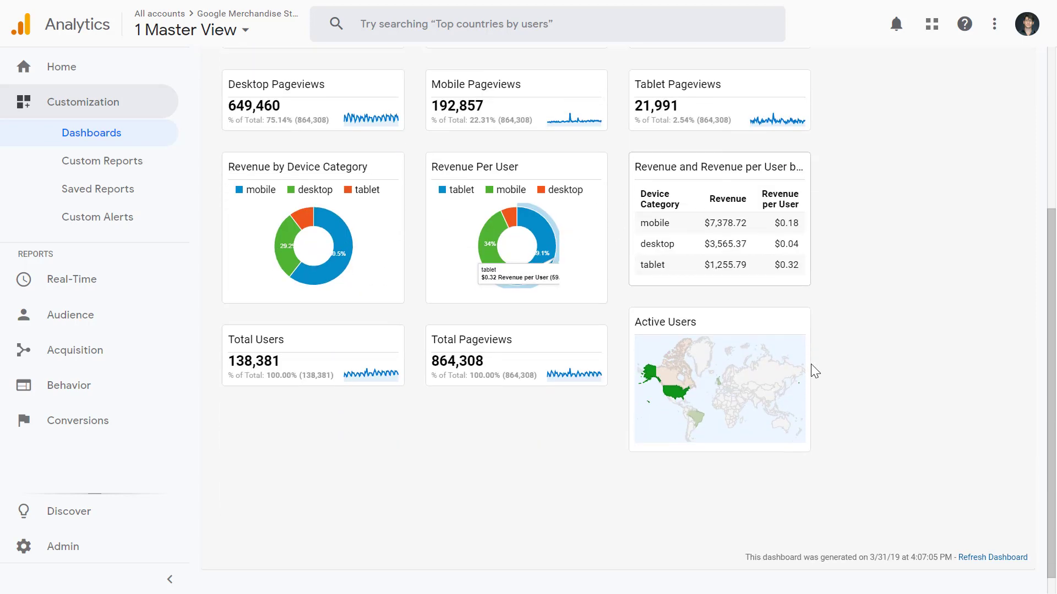
scroll(936, 273, "up", 2)
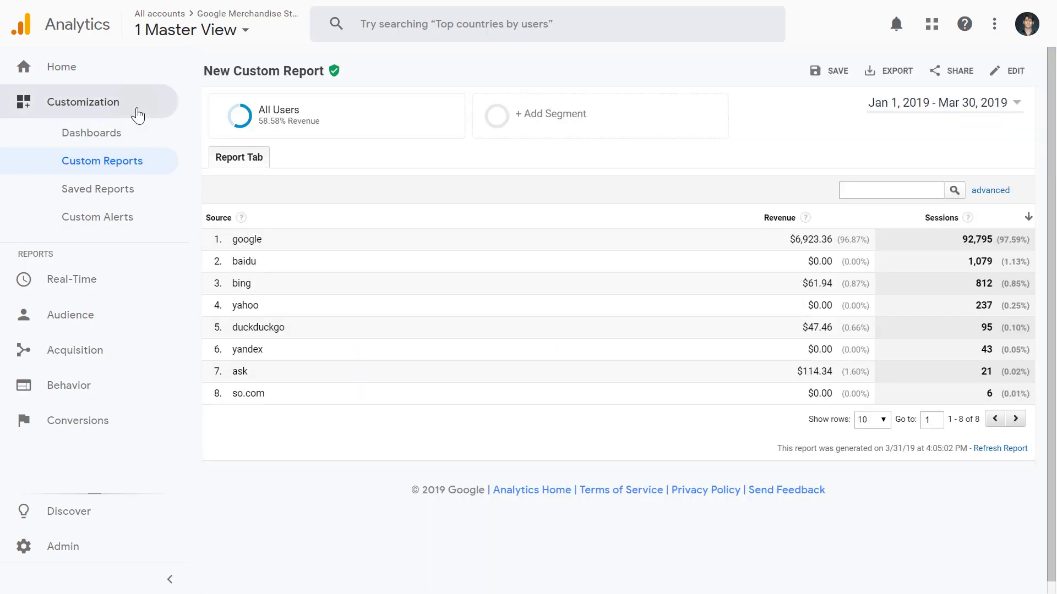
- Leave the customization section and open the Real-Time Overview report
left_click(137, 110)
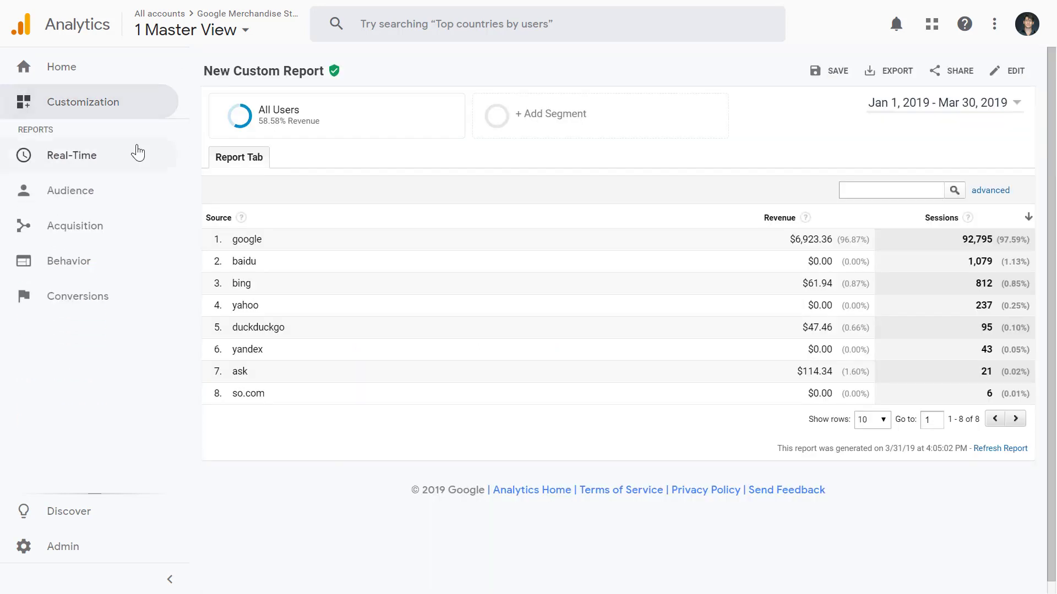
left_click(94, 162)
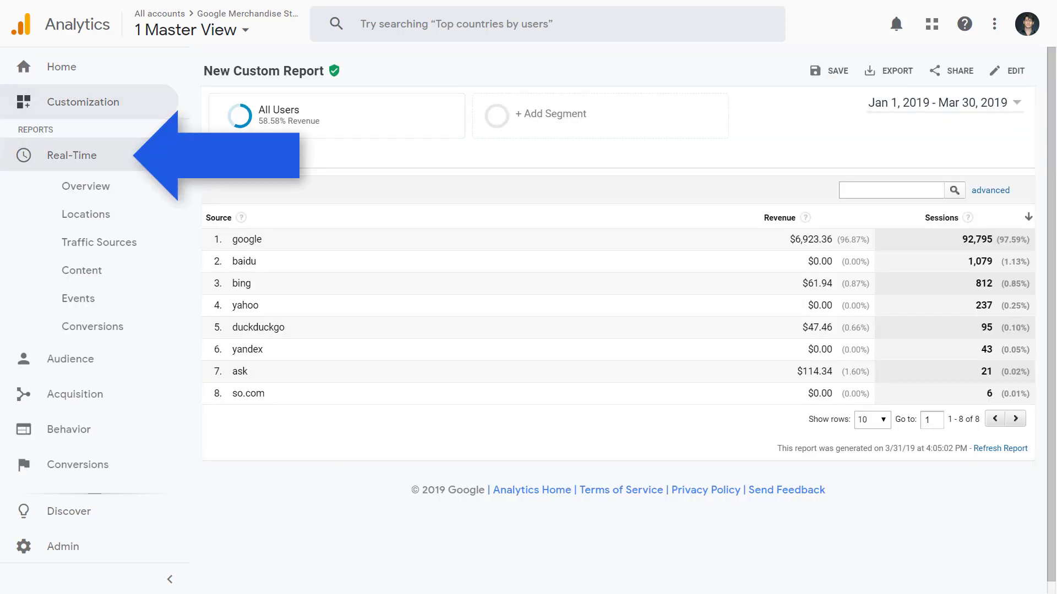
left_click(87, 190)
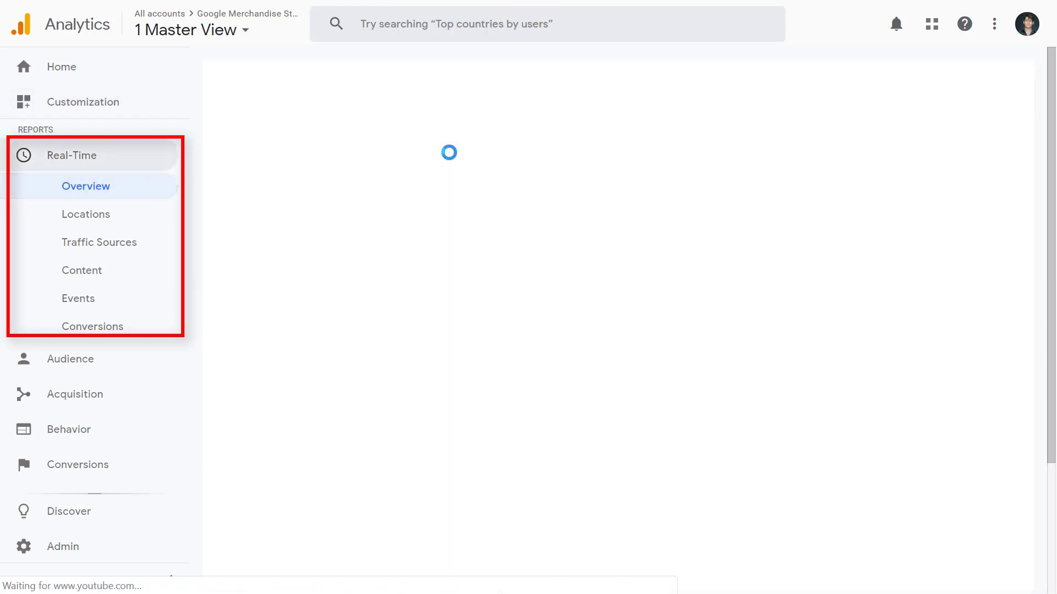